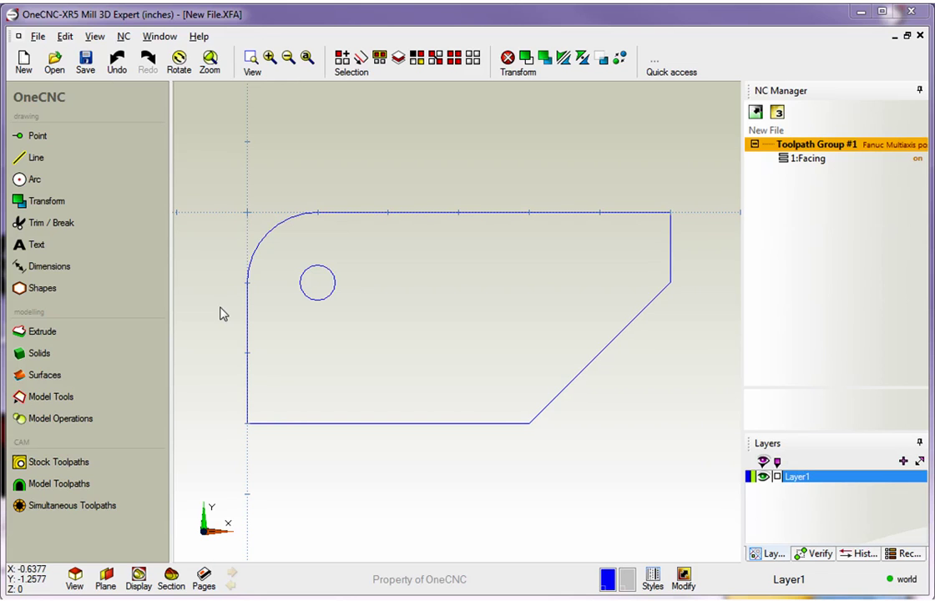
Step: Show the stock toolpath list with its pocketing, detailing and drilling operations
{"action": "left_click", "coordinate": [55, 464]}
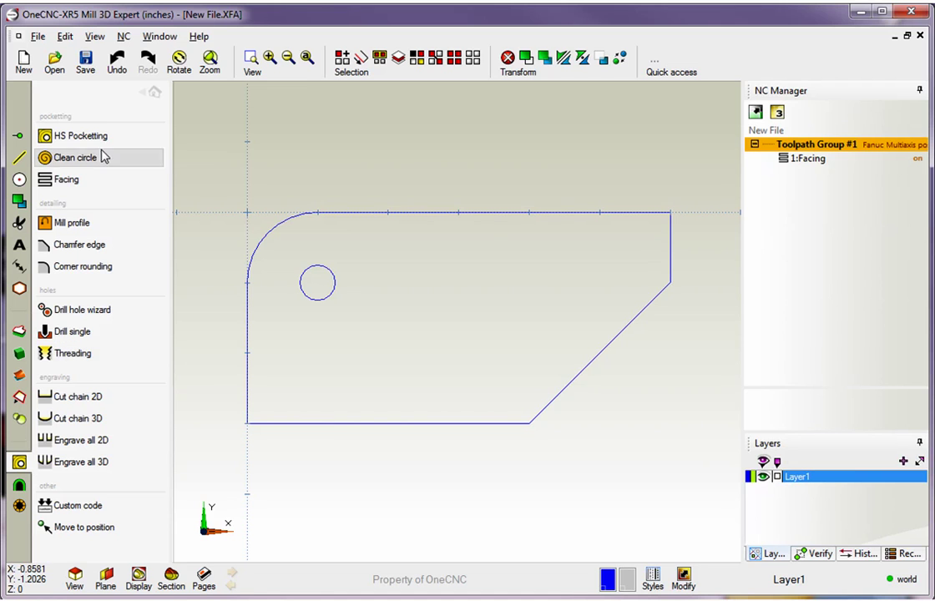
Step: Start a Mill profile and chain the full part outline from the top edge to the arc end
{"action": "left_click", "coordinate": [74, 223]}
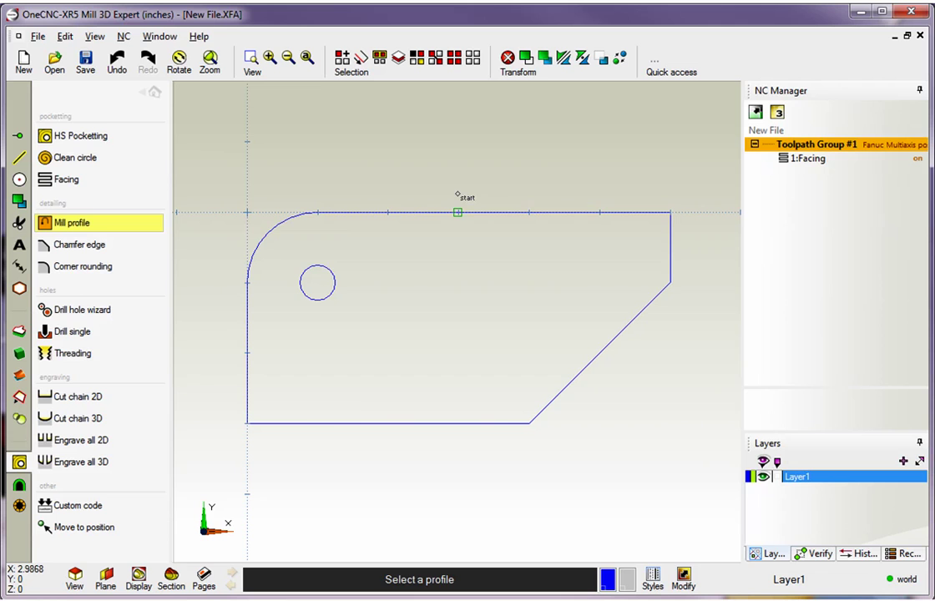
{"action": "left_click", "coordinate": [455, 200]}
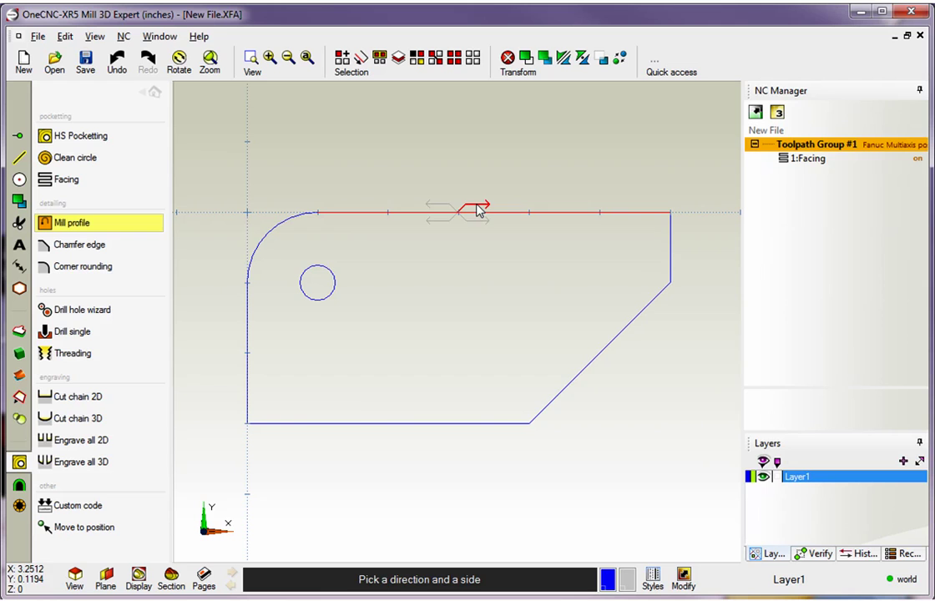
{"action": "left_click", "coordinate": [479, 211]}
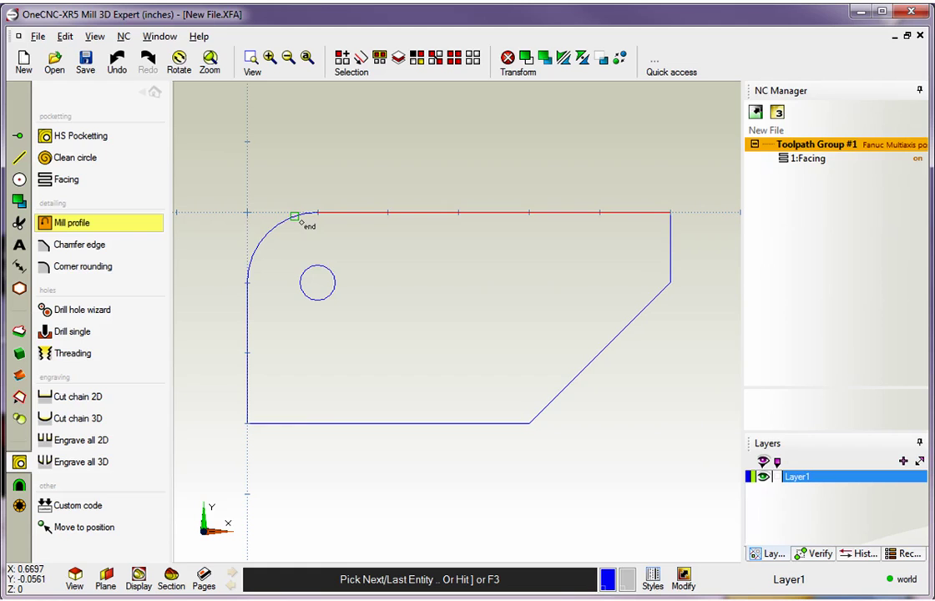
{"action": "left_click", "coordinate": [297, 218]}
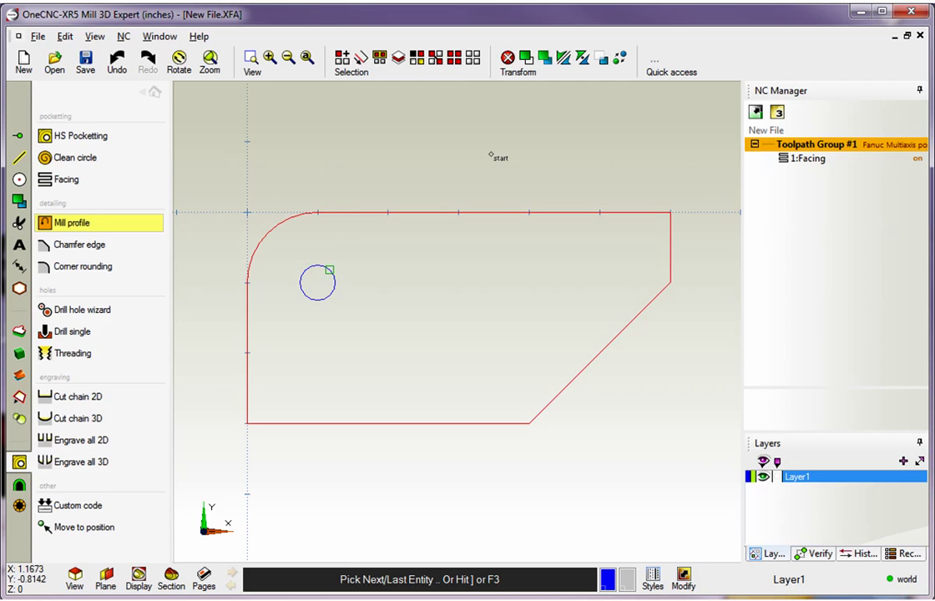
Step: Give the profile's 0.75 inch end mill spindle speed 2000, feedrate 12 and plunge rate 4
{"action": "left_click", "coordinate": [493, 160]}
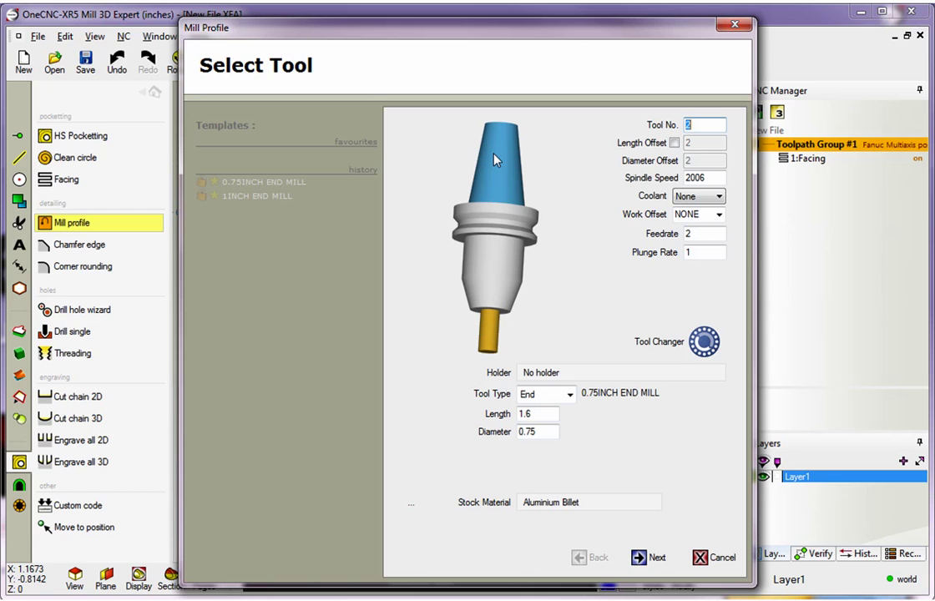
{"action": "left_click_drag", "start_coordinate": [444, 32], "coordinate": [262, 21]}
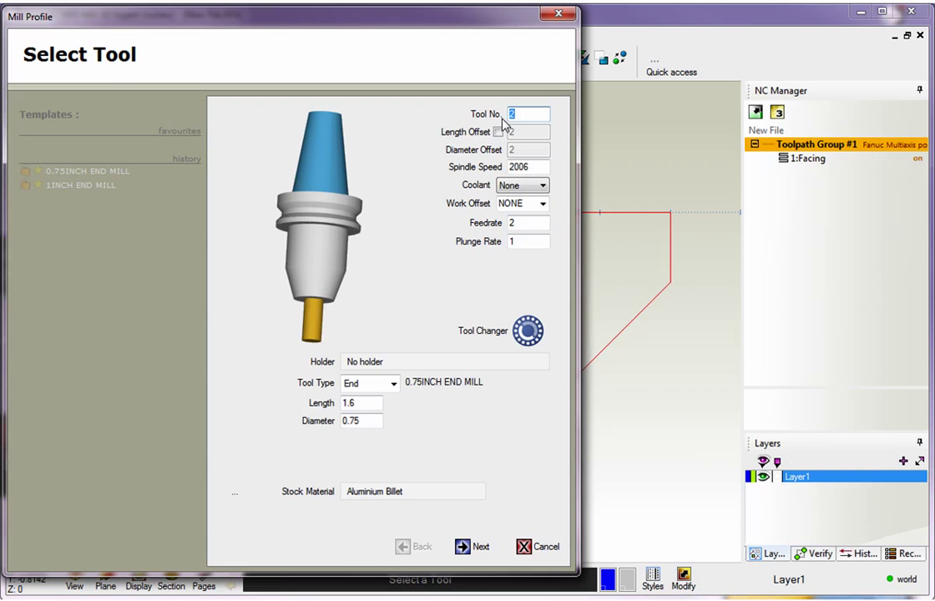
{"action": "double_click", "coordinate": [531, 167]}
{"action": "type", "text": "2"}
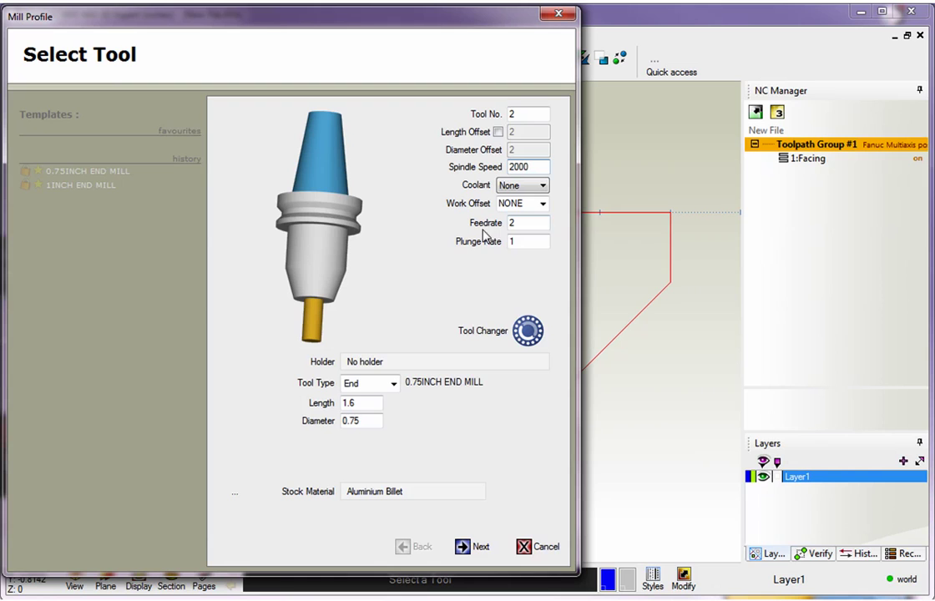
{"action": "double_click", "coordinate": [512, 223]}
{"action": "type", "text": "12"}
{"action": "double_click", "coordinate": [522, 242]}
{"action": "type", "text": "4"}
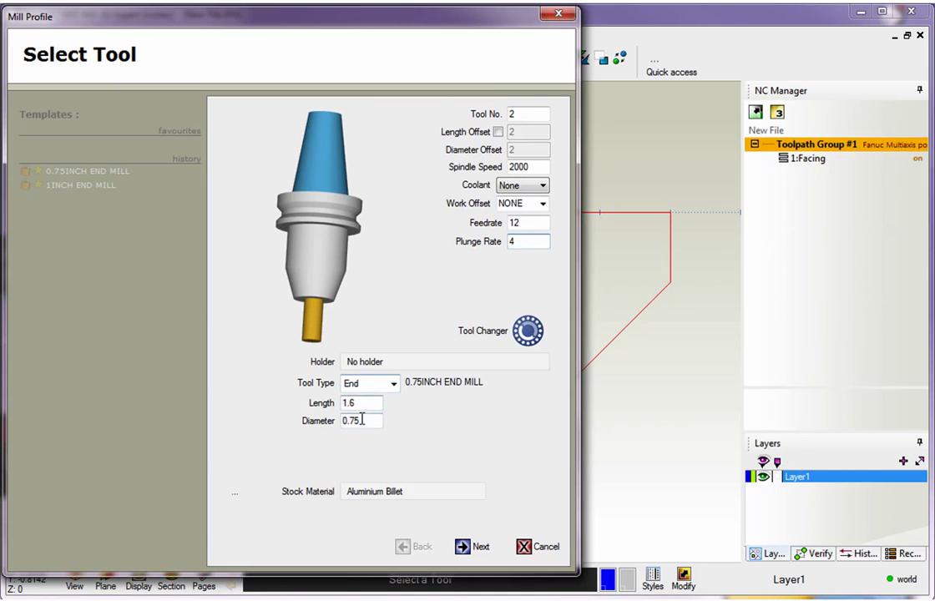
{"action": "left_click", "coordinate": [463, 548]}
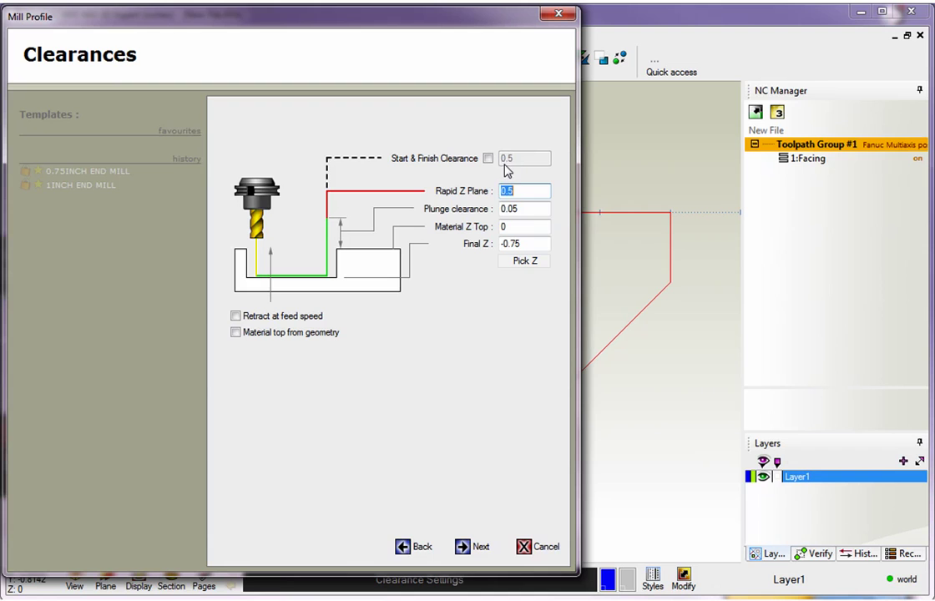
Step: Pick the profile's Final Z depth from the drawn part, giving Final Z -.75
{"action": "left_click", "coordinate": [531, 192]}
{"action": "left_click", "coordinate": [526, 262]}
{"action": "left_click", "coordinate": [670, 244]}
{"action": "left_click_drag", "start_coordinate": [565, 25], "coordinate": [468, 17]}
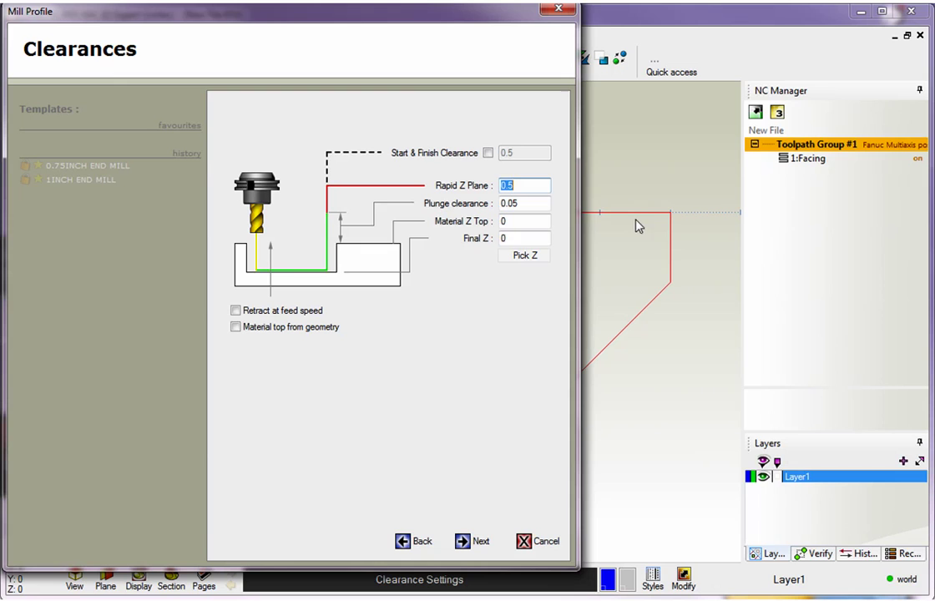
{"action": "key", "text": "Tab"}
{"action": "key", "text": "Tab"}
{"action": "key", "text": "Tab"}
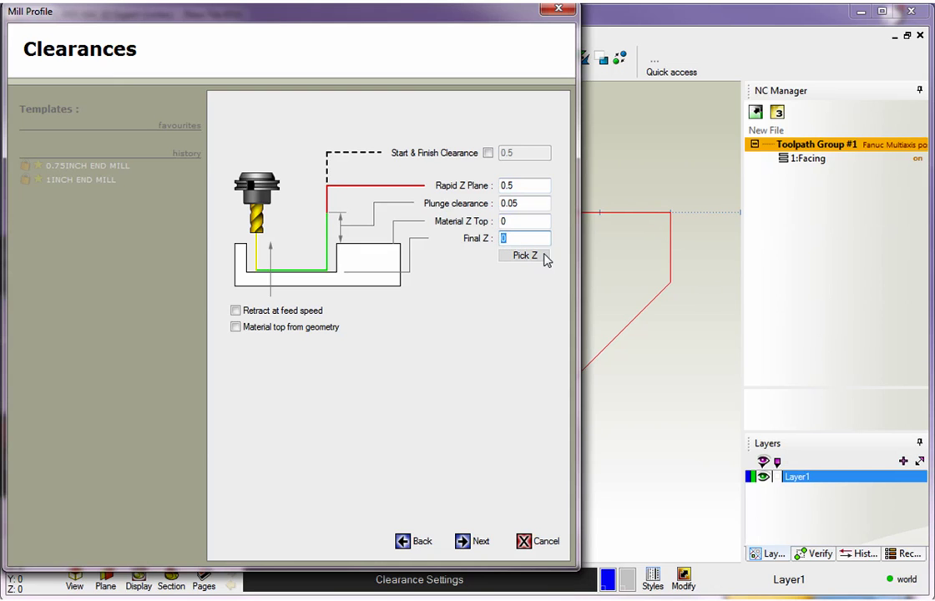
{"action": "type", "text": "-.75"}
{"action": "left_click", "coordinate": [462, 542]}
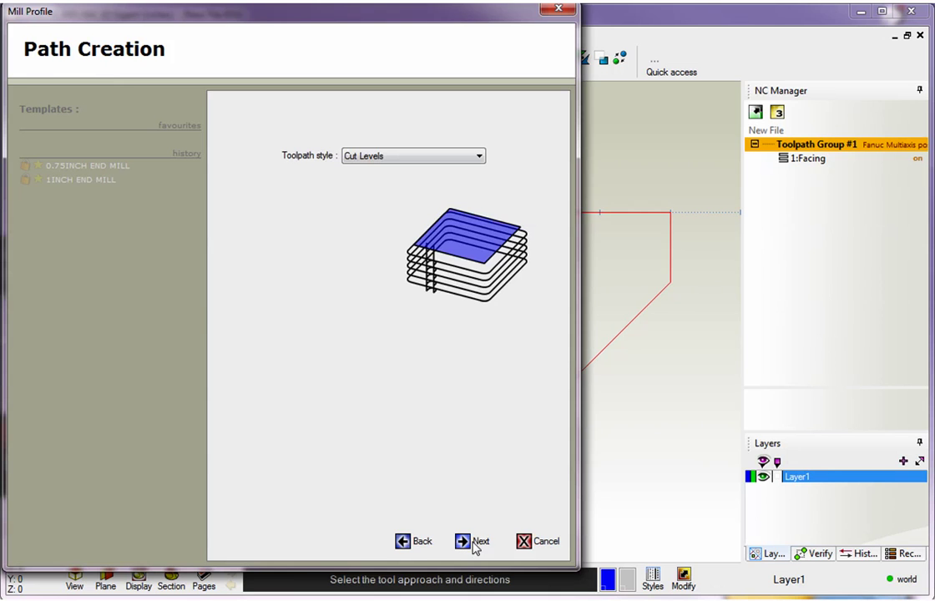
Step: Keep Cut Levels as the profile's toolpath style after briefly trying Ramp
{"action": "left_click", "coordinate": [387, 161]}
{"action": "left_click", "coordinate": [392, 168]}
{"action": "left_click", "coordinate": [479, 157]}
{"action": "left_click", "coordinate": [429, 181]}
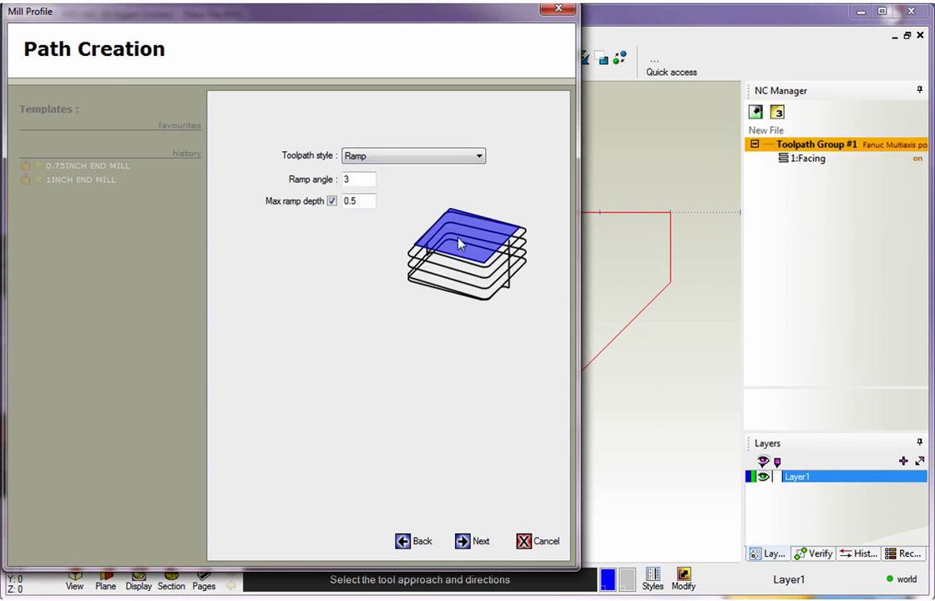
{"action": "left_click", "coordinate": [477, 157]}
{"action": "left_click", "coordinate": [441, 171]}
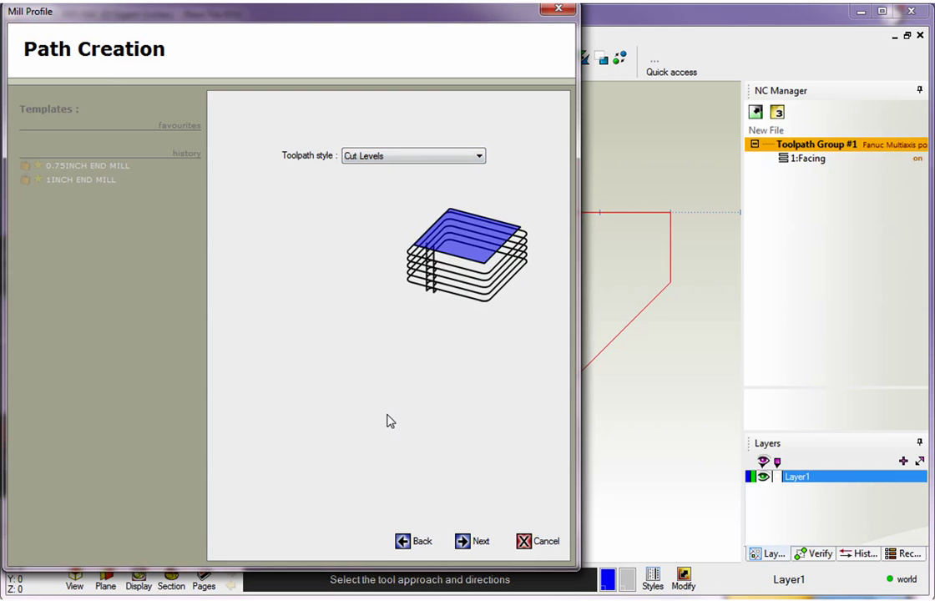
{"action": "left_click", "coordinate": [465, 544]}
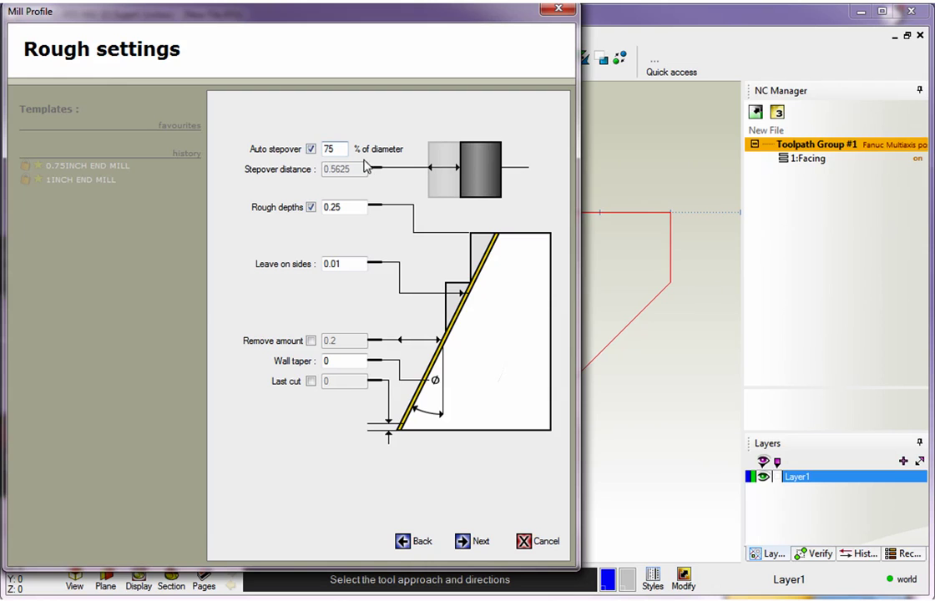
Step: Keep 0.25 rough depth steps enabled and set Leave on sides to 0.01
{"action": "left_click", "coordinate": [313, 208]}
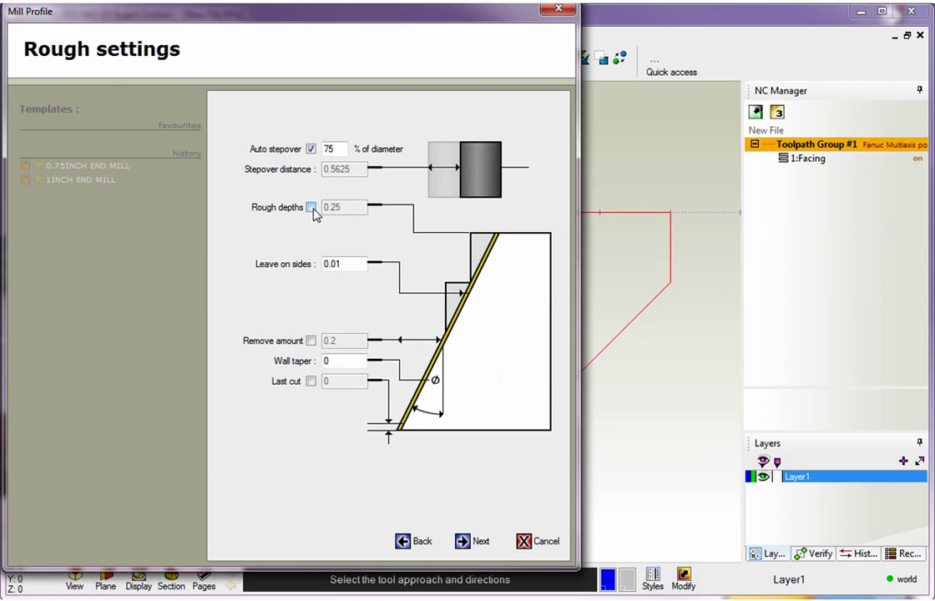
{"action": "left_click", "coordinate": [313, 209]}
{"action": "double_click", "coordinate": [331, 208]}
{"action": "left_click", "coordinate": [359, 207]}
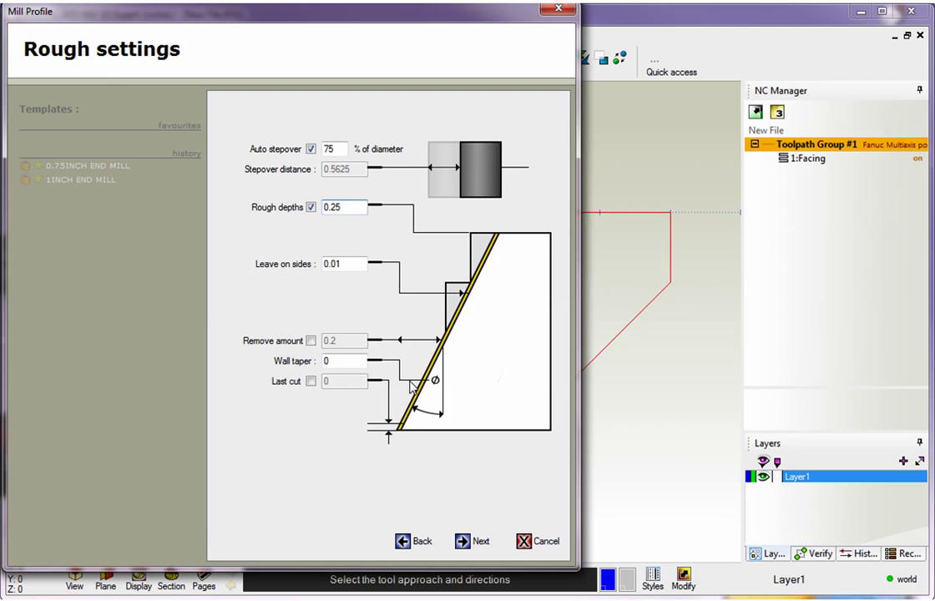
{"action": "left_click", "coordinate": [341, 265]}
{"action": "double_click", "coordinate": [341, 265]}
{"action": "type", "text": "0.01"}
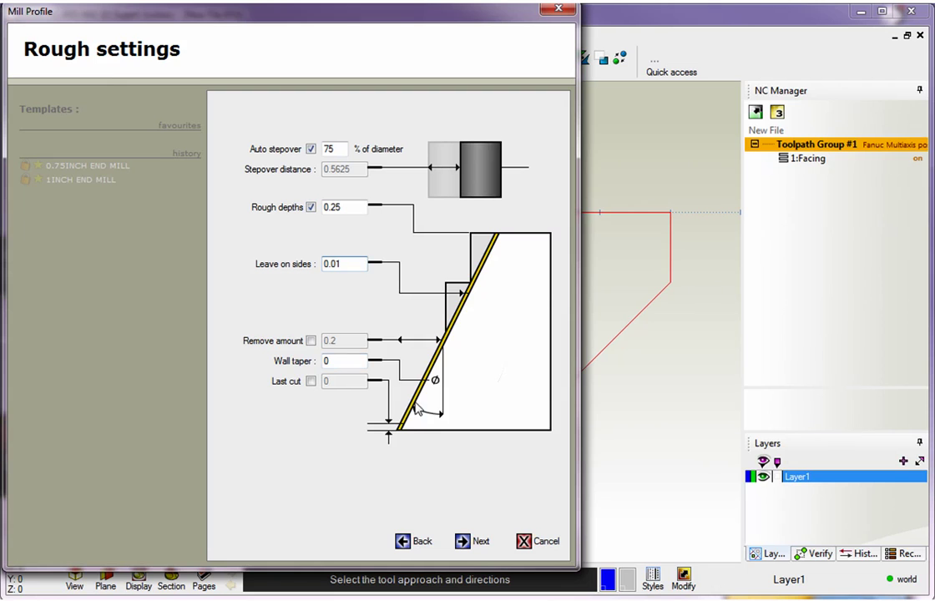
Step: Re-enter .01 as the Leave on sides value in the rough settings
{"action": "left_click", "coordinate": [462, 542]}
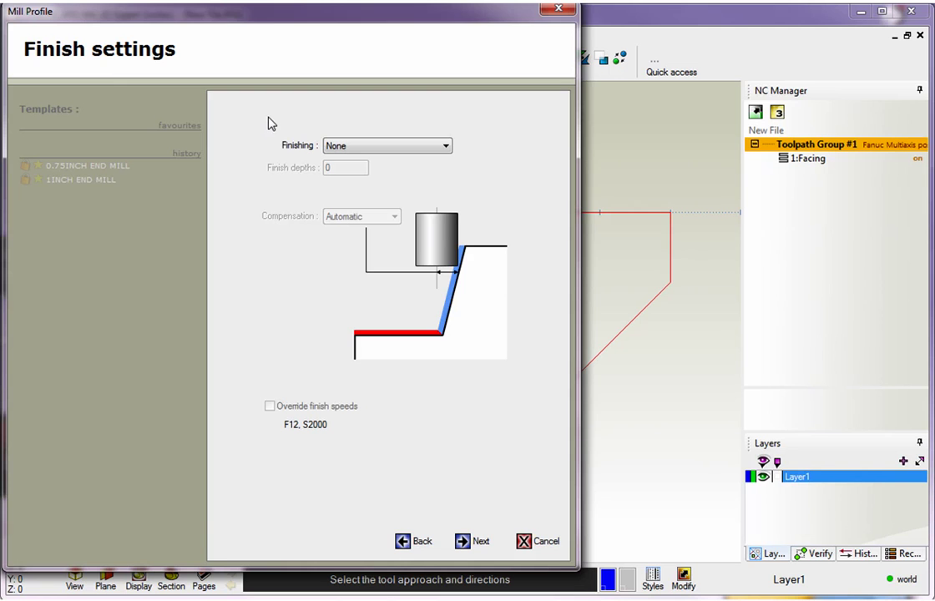
{"action": "left_click", "coordinate": [412, 543]}
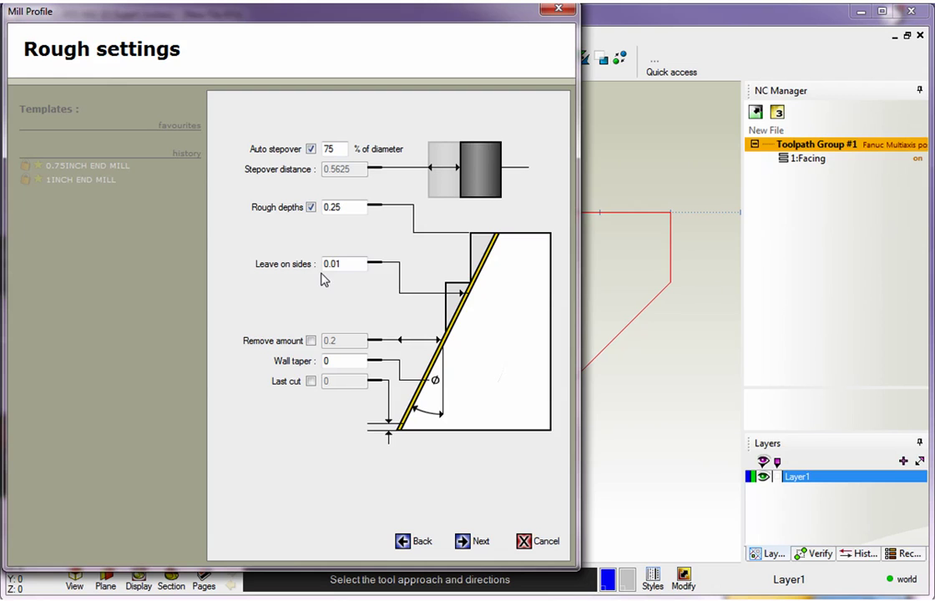
{"action": "double_click", "coordinate": [350, 264]}
{"action": "type", "text": ".0"}
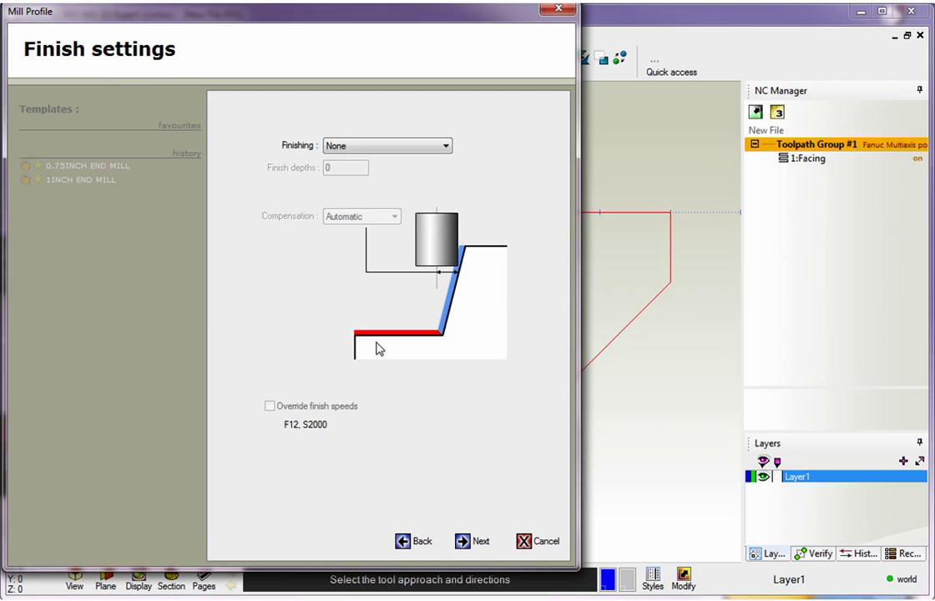
{"action": "left_click", "coordinate": [462, 541]}
{"action": "left_click", "coordinate": [404, 543]}
{"action": "type", "text": ".01"}
{"action": "key", "text": "Return"}
Step: Set Finishing to None after briefly choosing Bottom only
{"action": "left_click", "coordinate": [359, 147]}
{"action": "left_click", "coordinate": [352, 180]}
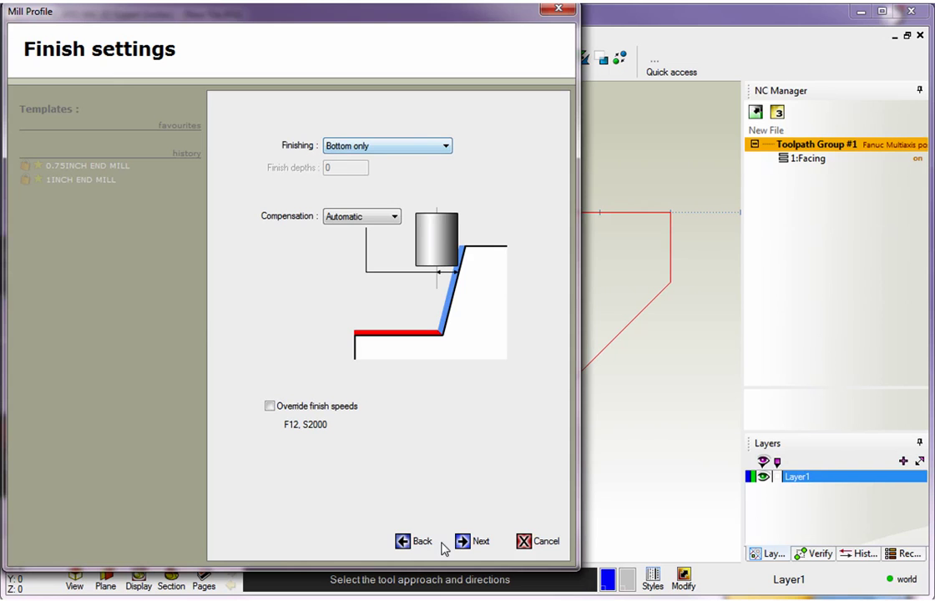
{"action": "left_click", "coordinate": [411, 543]}
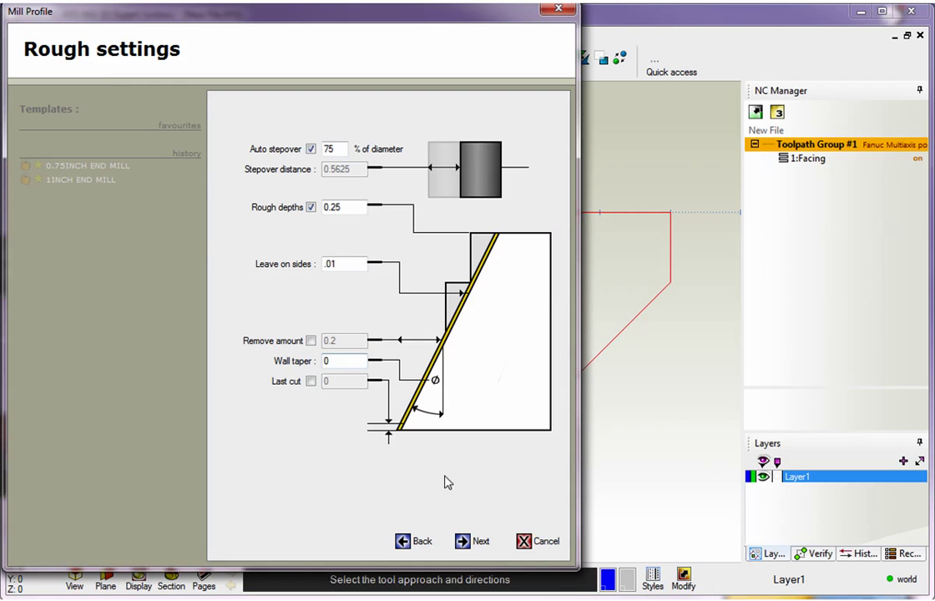
{"action": "left_click", "coordinate": [464, 542]}
{"action": "left_click", "coordinate": [409, 147]}
{"action": "left_click", "coordinate": [424, 190]}
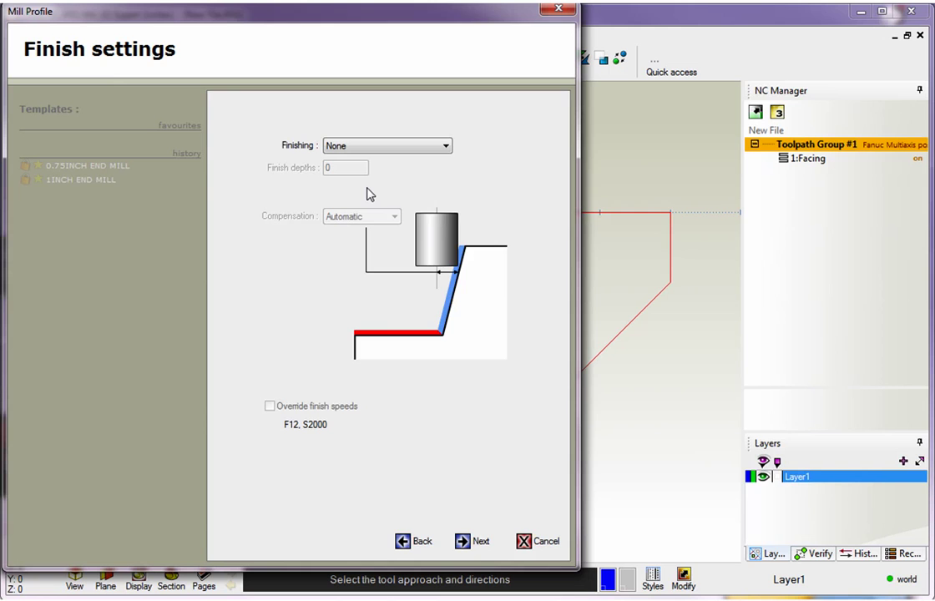
Step: Use Line-Arc lead-in with radius 0.1 and angle 45, copy it to the exit, and finish
{"action": "left_click", "coordinate": [468, 542]}
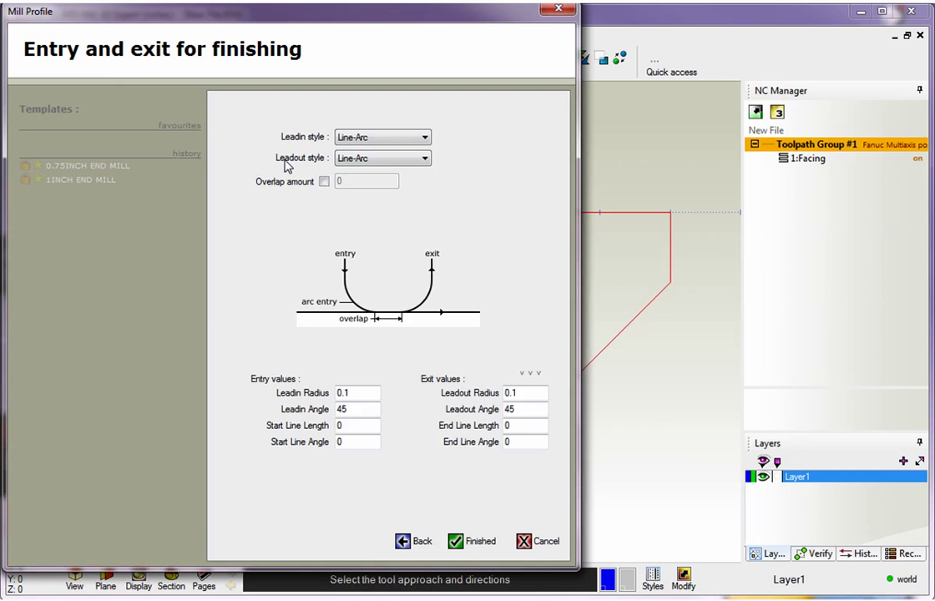
{"action": "left_click", "coordinate": [385, 142]}
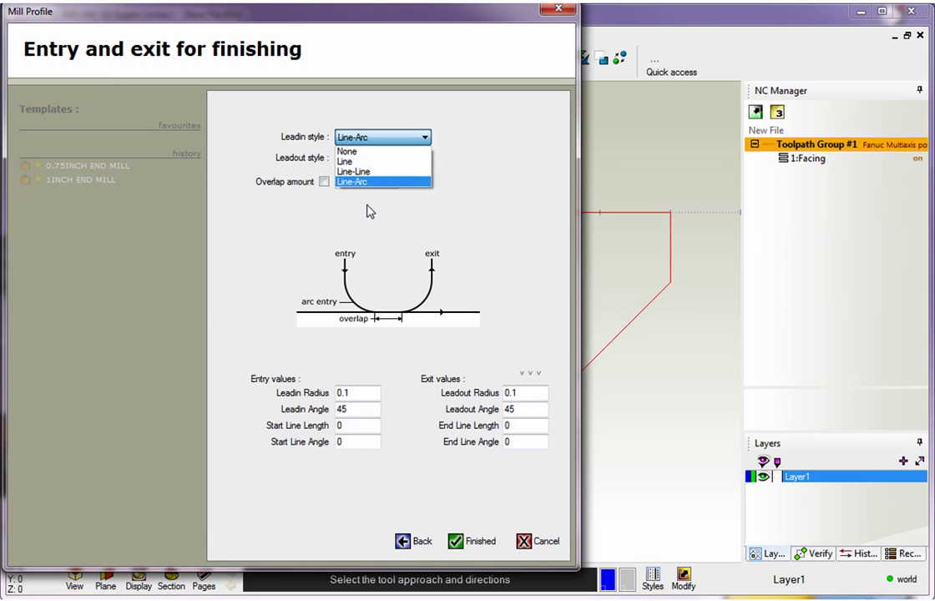
{"action": "left_click", "coordinate": [365, 184]}
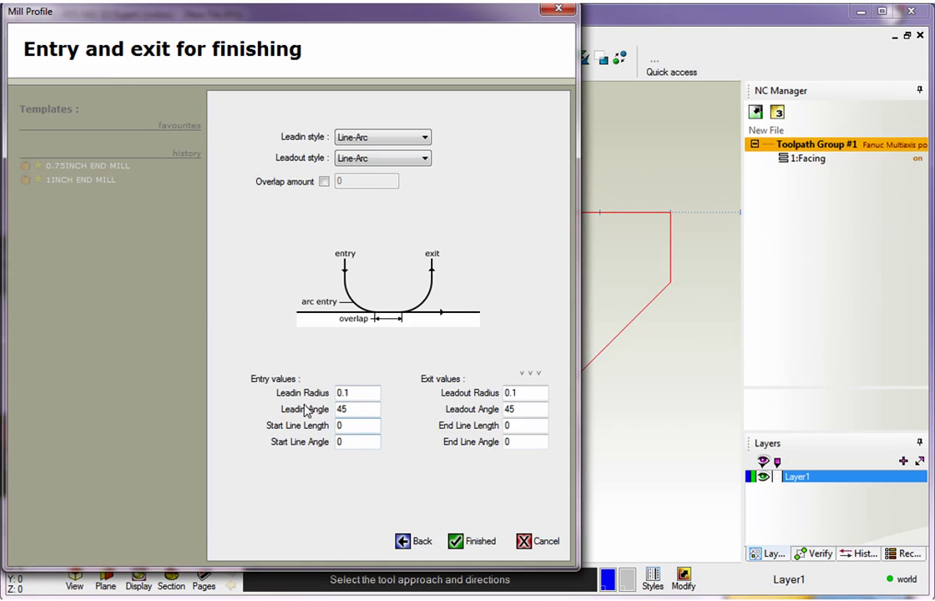
{"action": "double_click", "coordinate": [355, 392]}
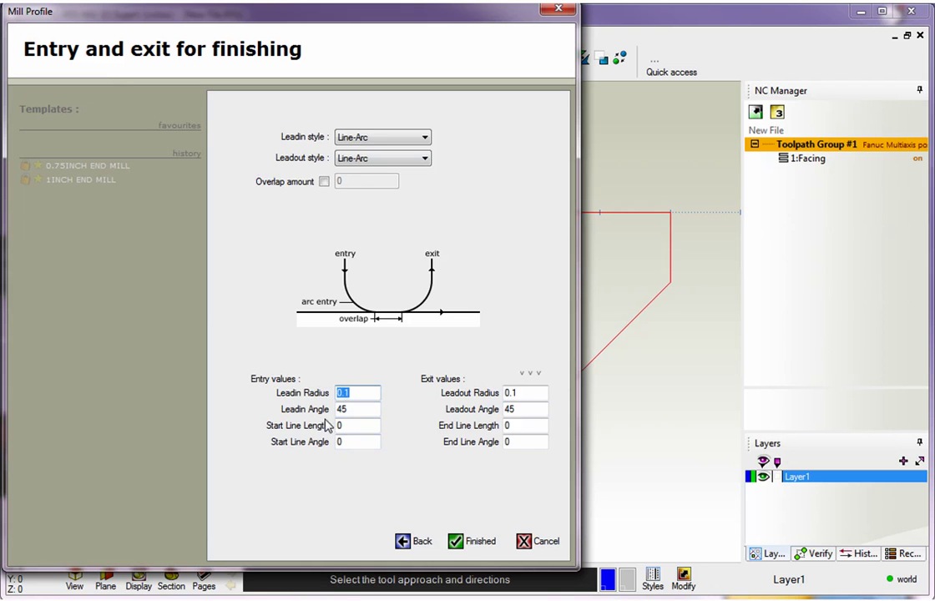
{"action": "double_click", "coordinate": [343, 409]}
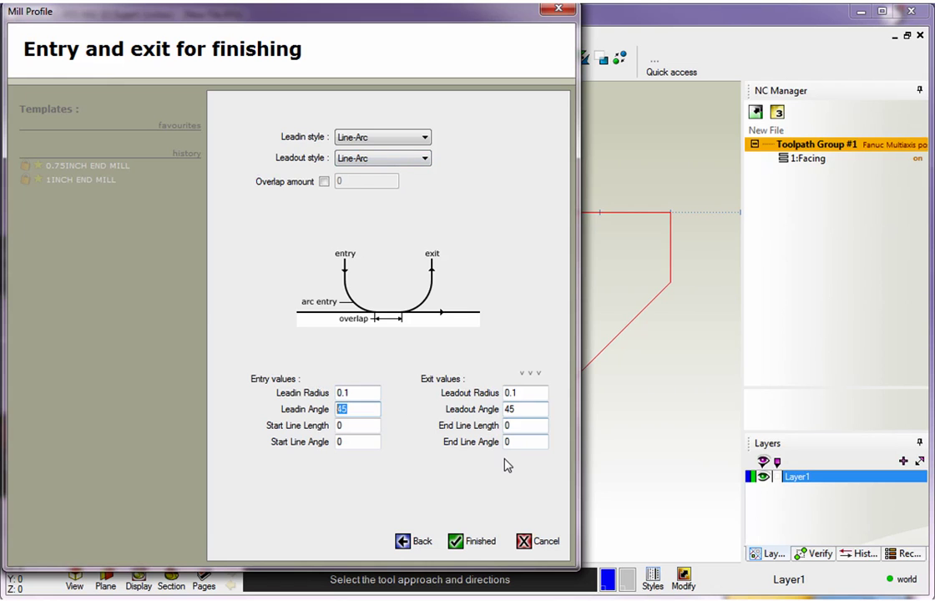
{"action": "left_click", "coordinate": [535, 378]}
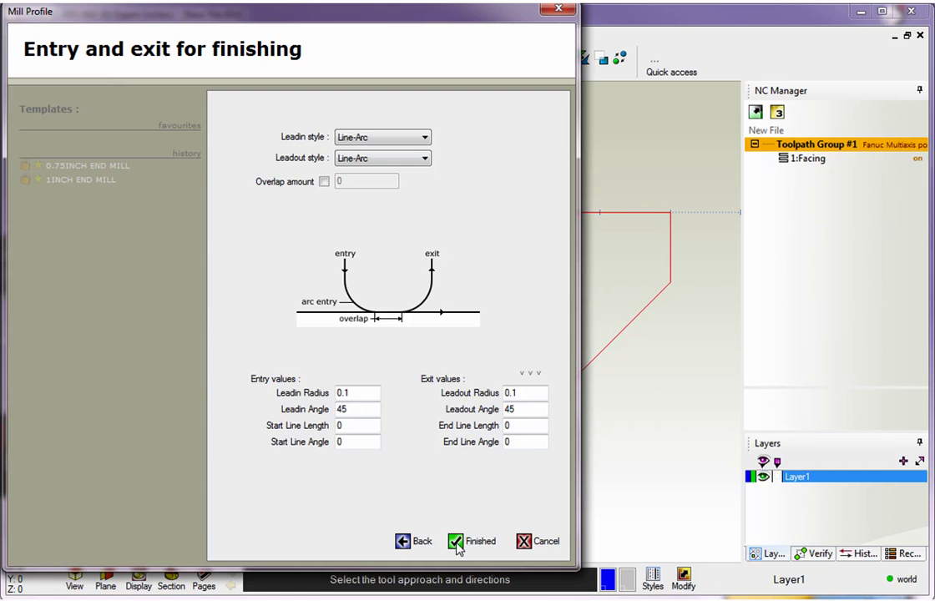
{"action": "left_click", "coordinate": [457, 544]}
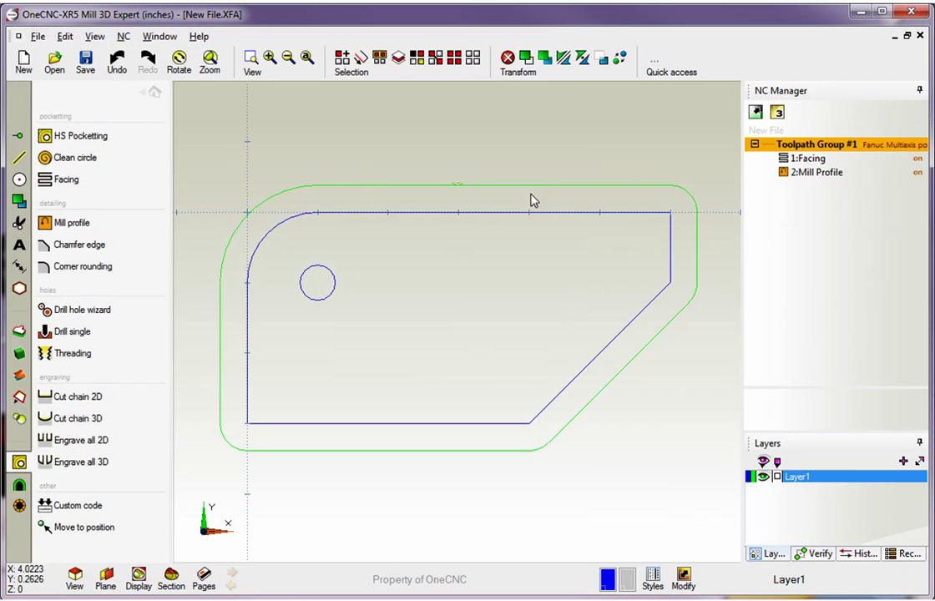